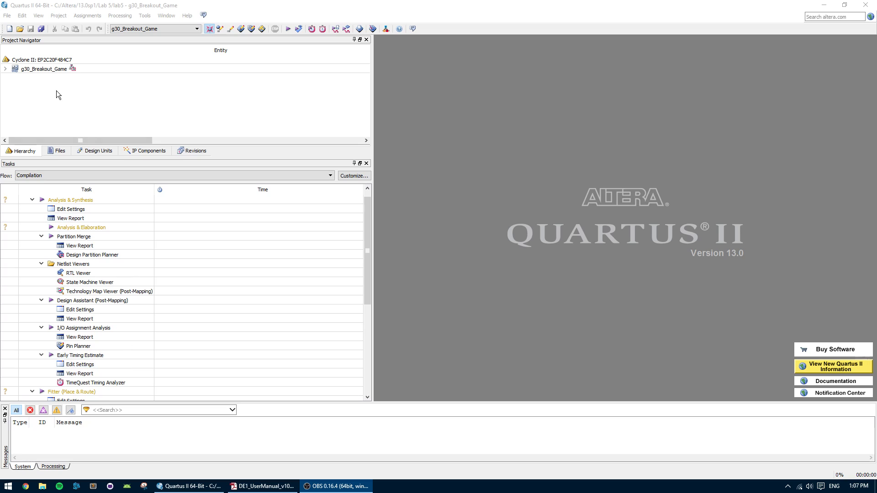
Step: Open the g30_Breakout_Game VHDL source file and enlarge the compilation task list
scroll(524, 199, "down", 19)
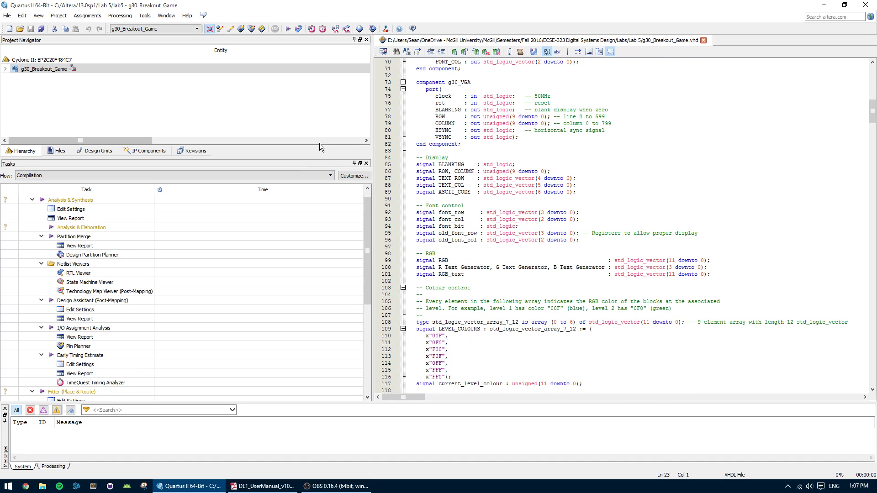
left_click_drag(321, 157, 320, 127)
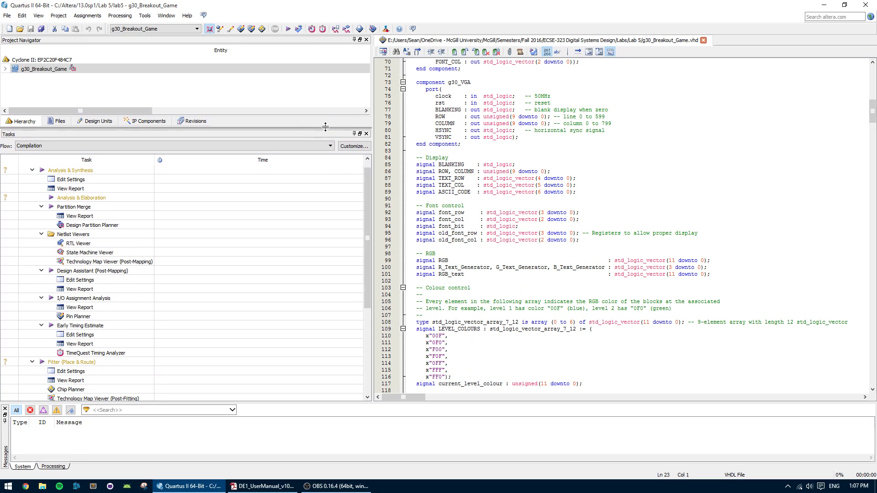
scroll(142, 330, "down", 3)
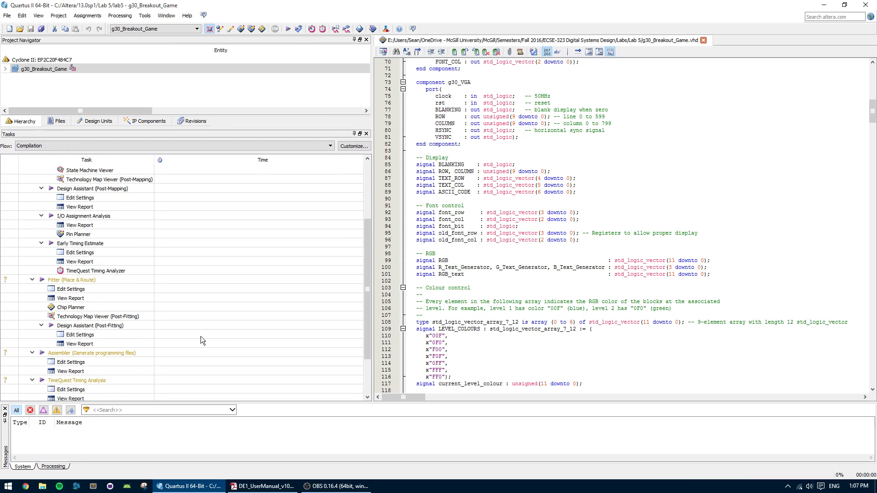
scroll(195, 316, "up", 3)
scroll(187, 314, "down", 1)
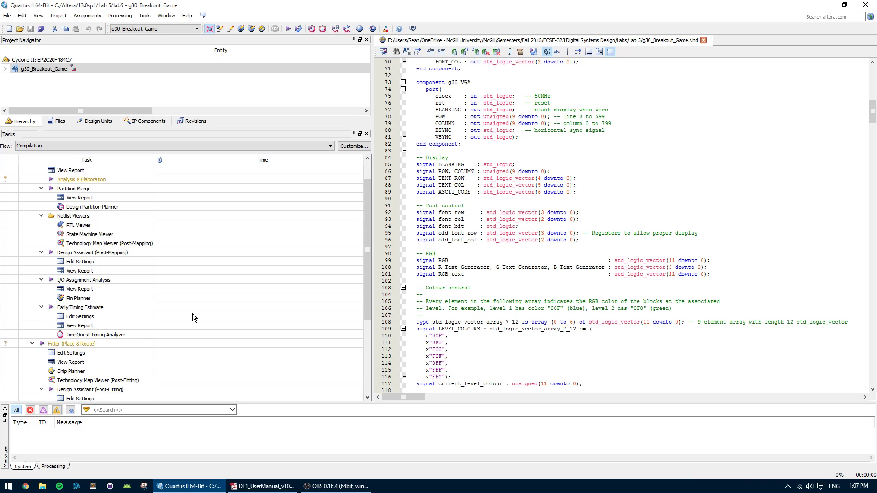
Step: Open the Pin Planner for the project and sort the pin table by location
scroll(457, 234, "down", 6)
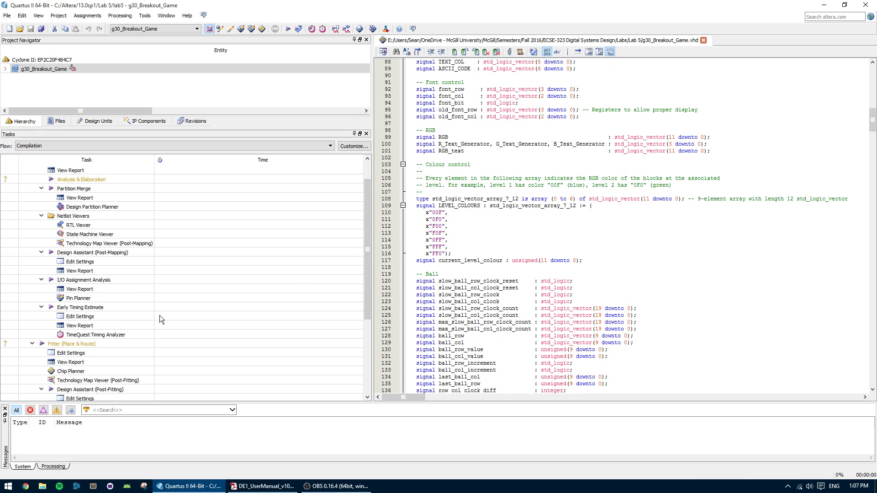
scroll(441, 325, "up", 2)
scroll(177, 278, "up", 1)
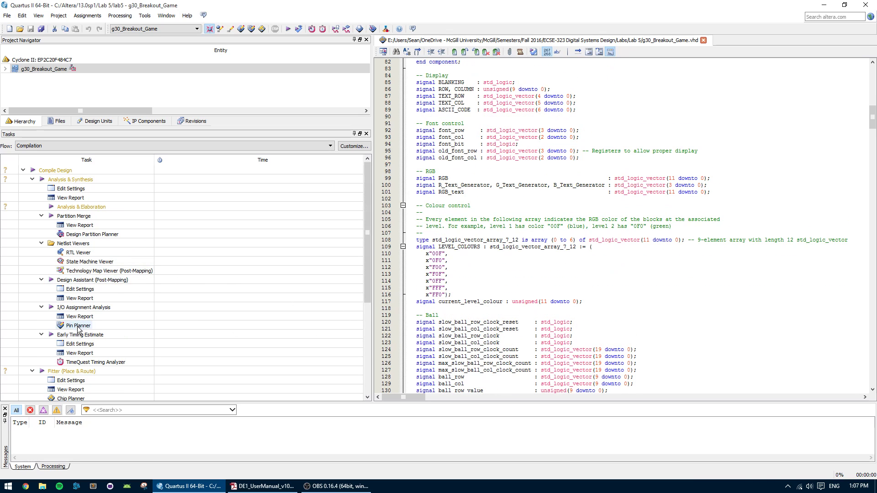
double_click(73, 325)
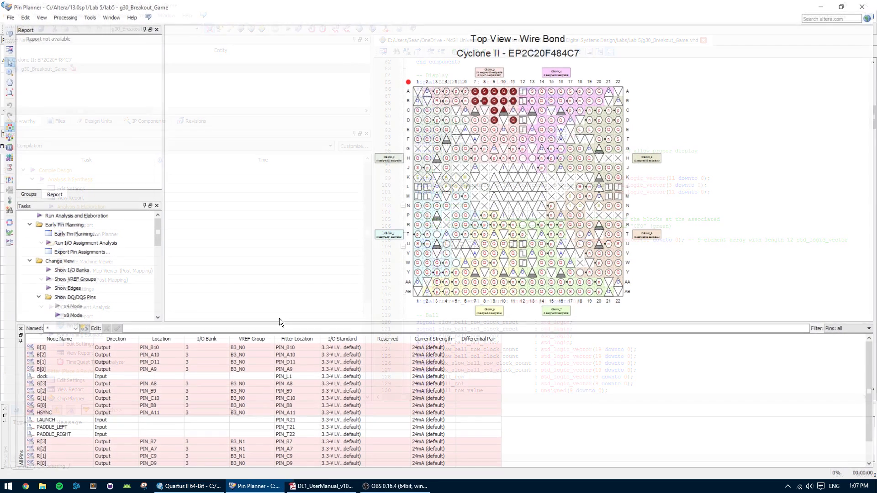
left_click(153, 339)
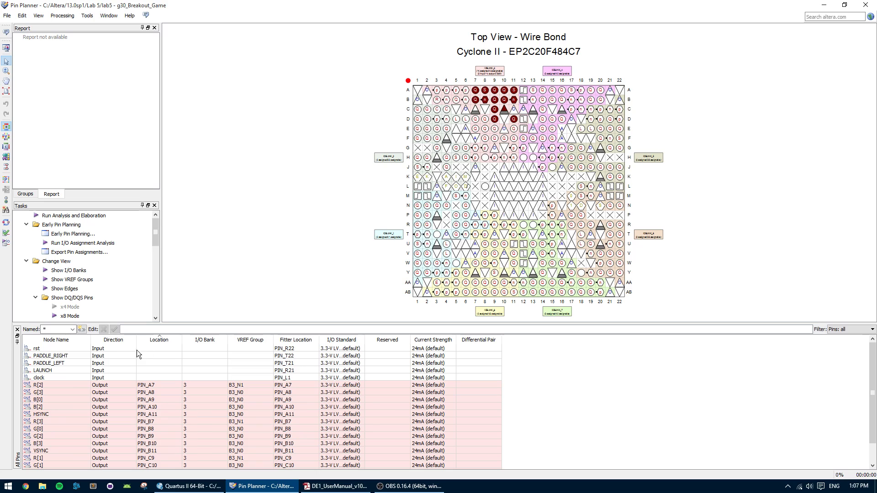
Step: Examine the location assignments of the VGA color and sync outputs and of the input pins
left_click(155, 406)
left_click(155, 443)
left_click(153, 400)
left_click(153, 393)
left_click(151, 428)
left_click(150, 385)
left_click(151, 407)
left_click(152, 443)
left_click(152, 451)
left_click(150, 407)
left_click(157, 371)
left_click(150, 378)
left_click(166, 363)
left_click(162, 348)
left_click(148, 377)
Step: Switch to the DE1 user manual and look up the FPGA pin of the 50 MHz clock in the Clock Inputs section
key("alt+Tab")
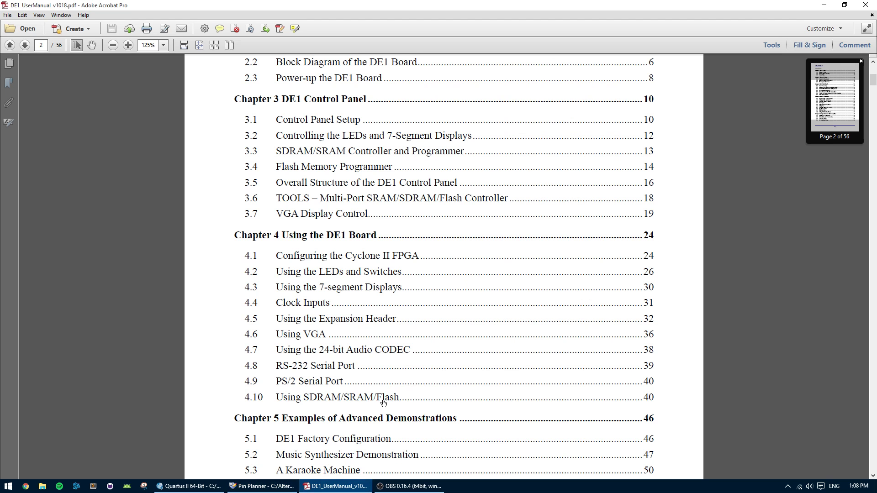
scroll(207, 350, "up", 3)
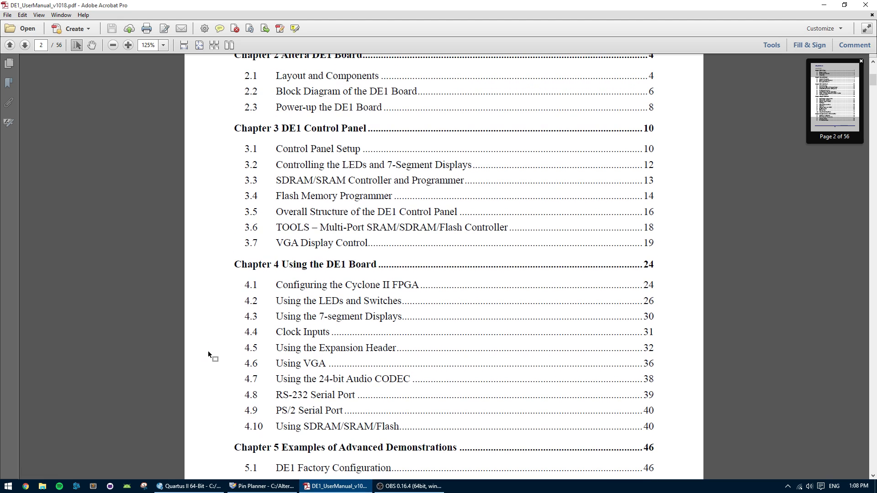
scroll(230, 369, "down", 2)
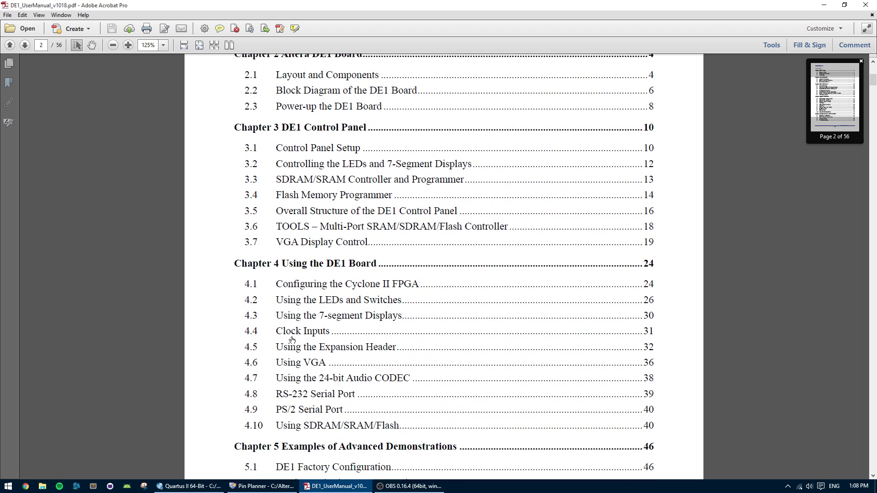
scroll(321, 336, "down", 2)
left_click(312, 289)
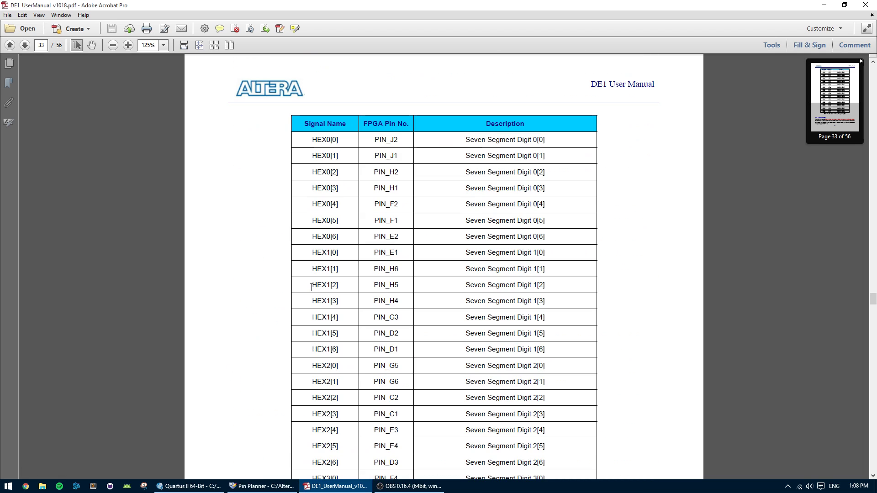
scroll(392, 319, "down", 15)
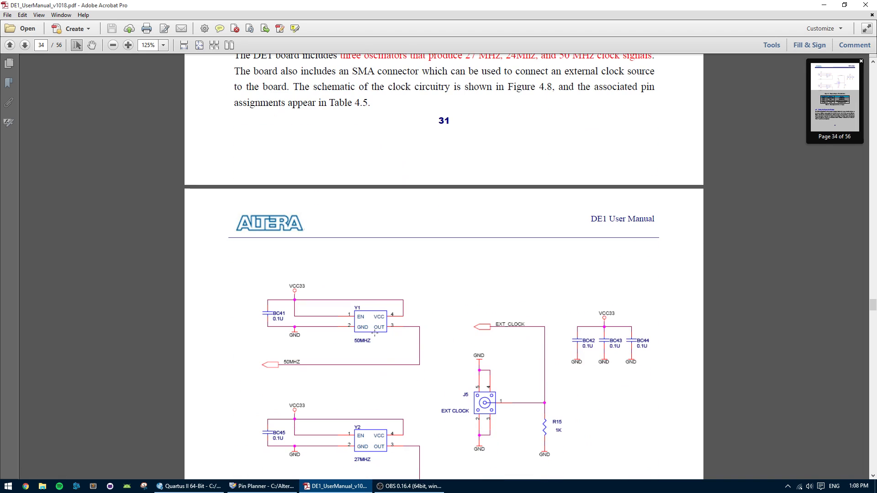
scroll(382, 356, "down", 1)
scroll(401, 308, "up", 3)
left_click_drag(392, 226, 411, 227)
left_click(387, 223)
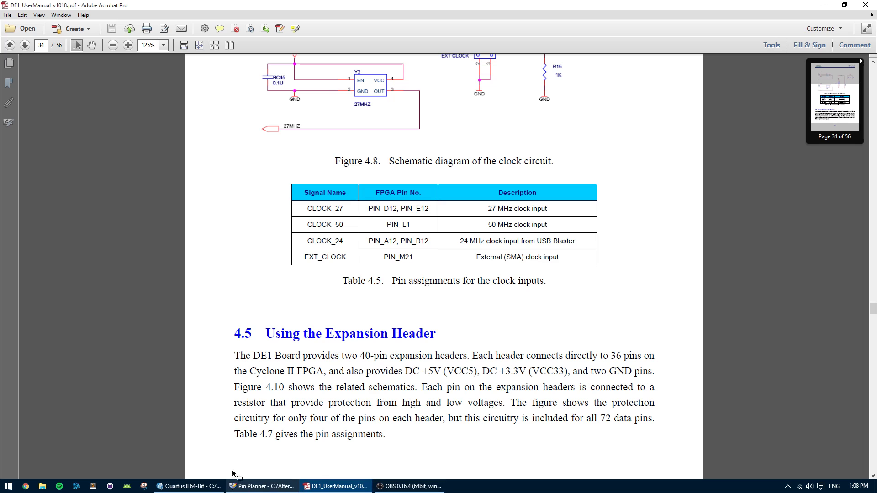
Step: Switch back to the Pin Planner and assign the clock input to PIN_L1
left_click(261, 486)
double_click(153, 375)
key("Return")
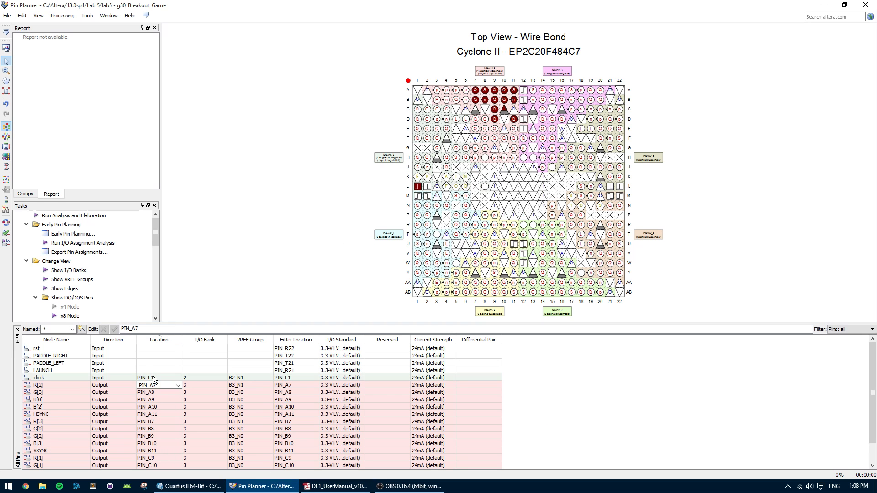
double_click(169, 369)
left_click(145, 355)
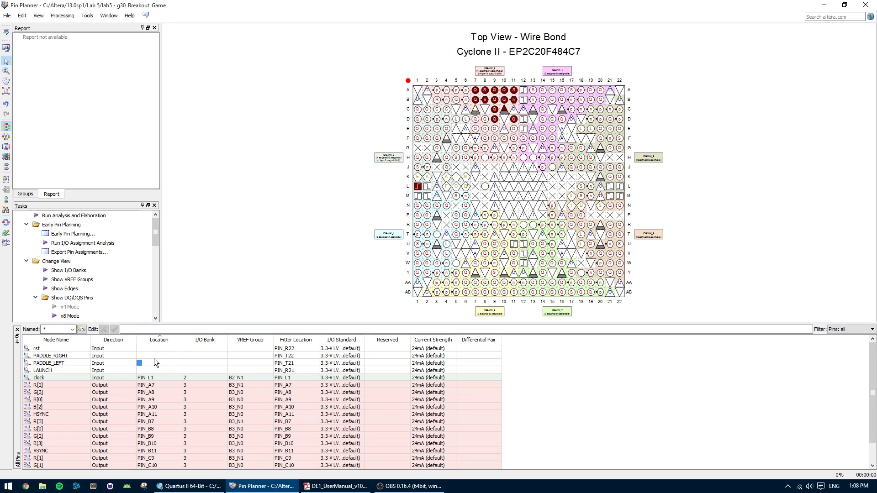
left_click(163, 347)
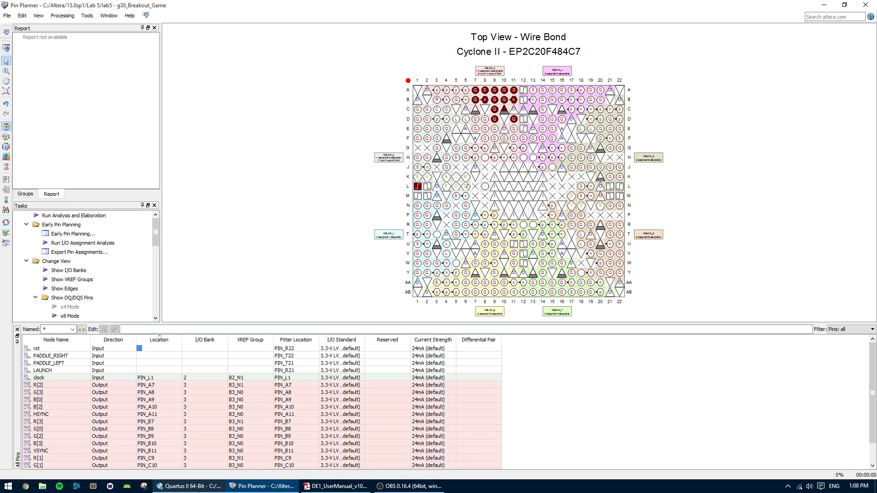
Step: Switch to the DE1 user manual and find the pushbutton pin table in section 4.2, Using the LEDs and Switches
left_click(336, 486)
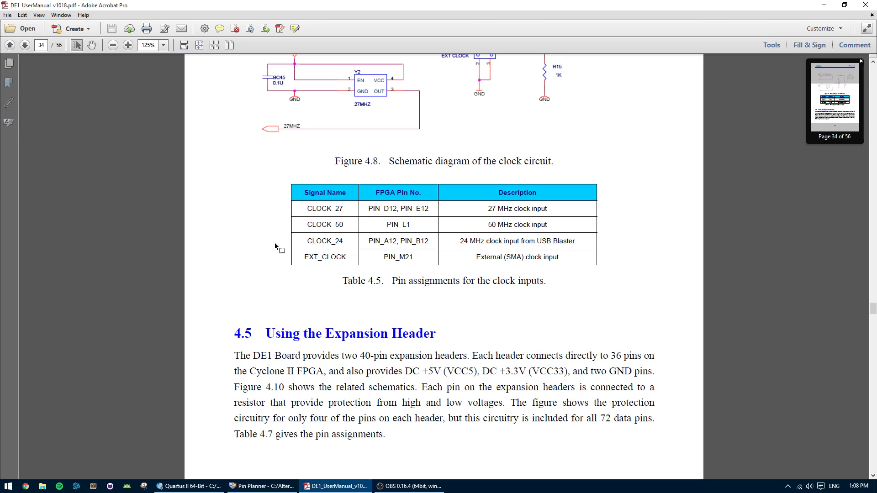
key("alt+Left")
key("alt+Left")
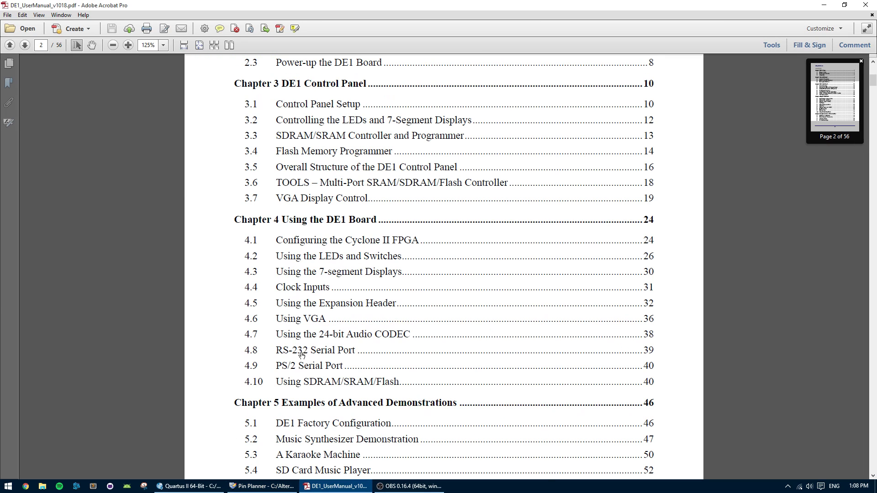
scroll(370, 347, "up", 1)
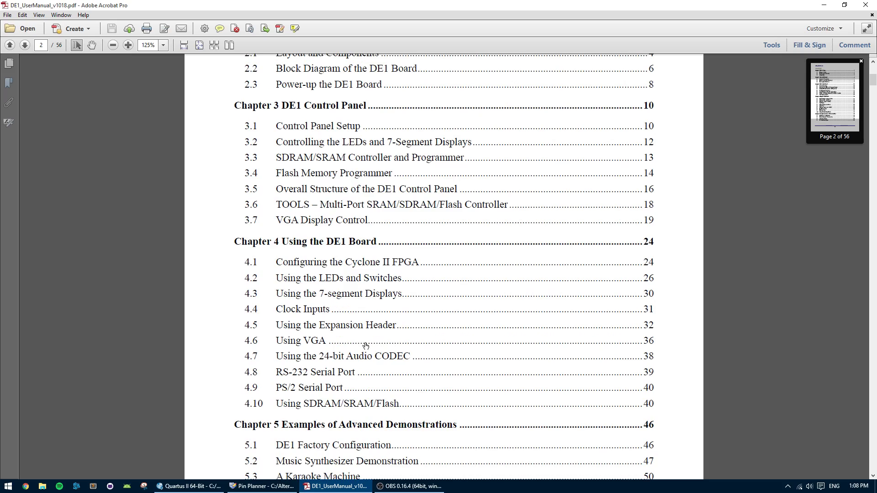
left_click(350, 283)
scroll(321, 334, "down", 15)
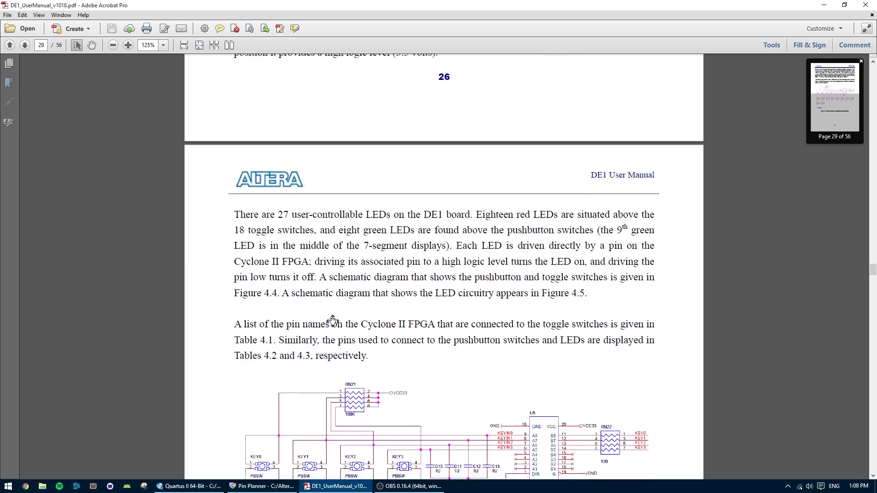
scroll(320, 334, "down", 20)
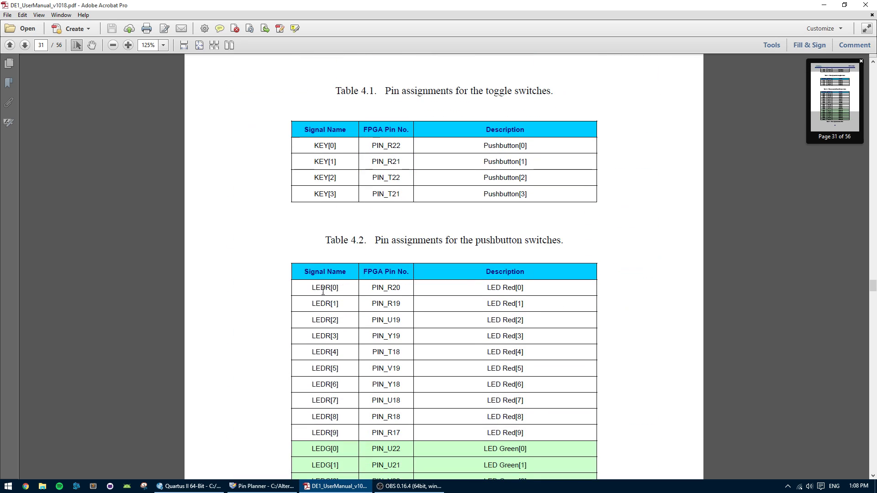
Step: Examine the FPGA pin numbers listed for pushbuttons KEY[0] to KEY[3]
scroll(472, 225, "up", 1)
mouse_move(371, 164)
left_mouse_down()
mouse_move(500, 219)
mouse_move(544, 215)
mouse_move(358, 166)
mouse_move(373, 163)
left_mouse_up()
left_click(546, 215)
left_click(422, 165)
double_click(395, 163)
triple_click(394, 178)
double_click(393, 195)
double_click(395, 210)
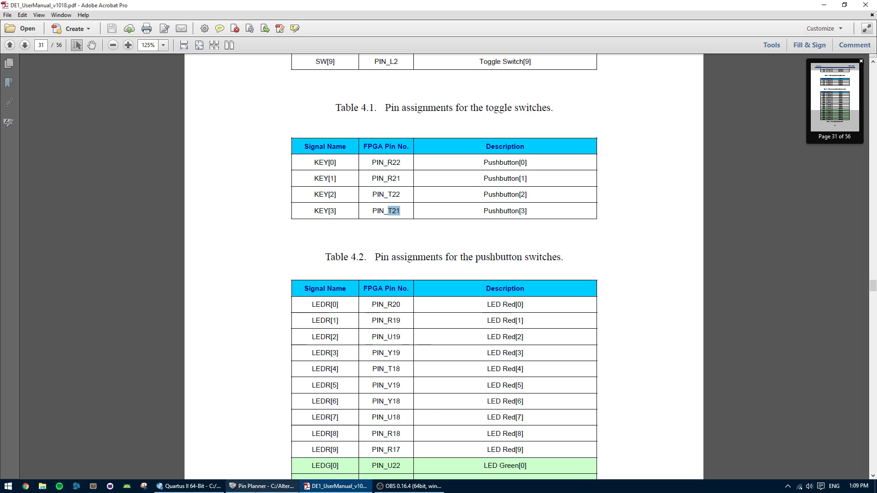
Step: Switch to the Pin Planner and assign rst to PIN_R21 and PADDLE_RIGHT to PIN_R22
mouse_move(263, 486)
left_click(265, 464)
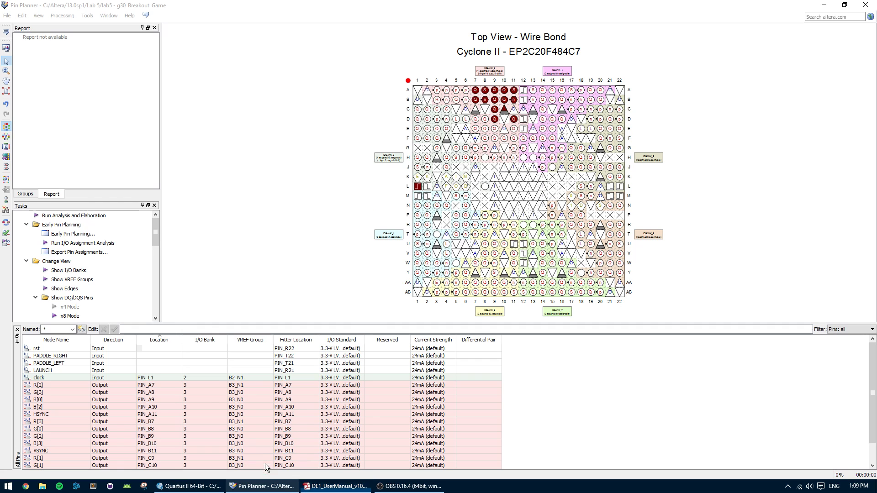
type("PIN_r21")
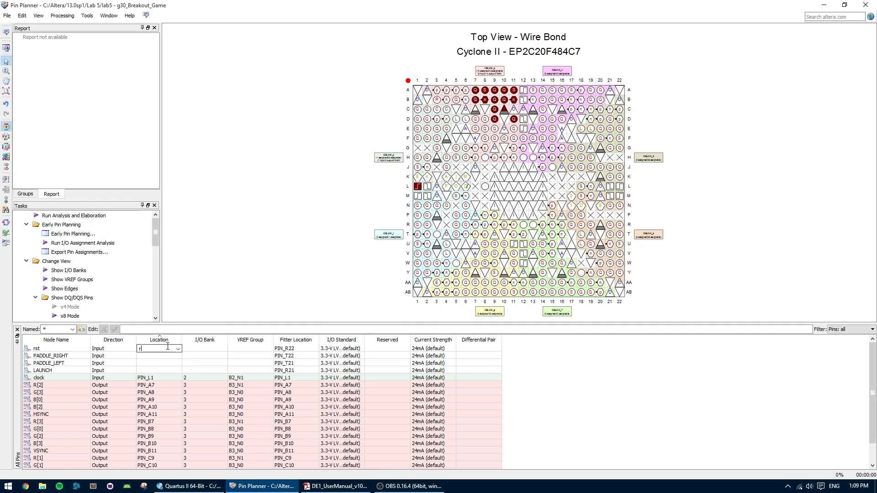
key("Return")
type("PIN_t2")
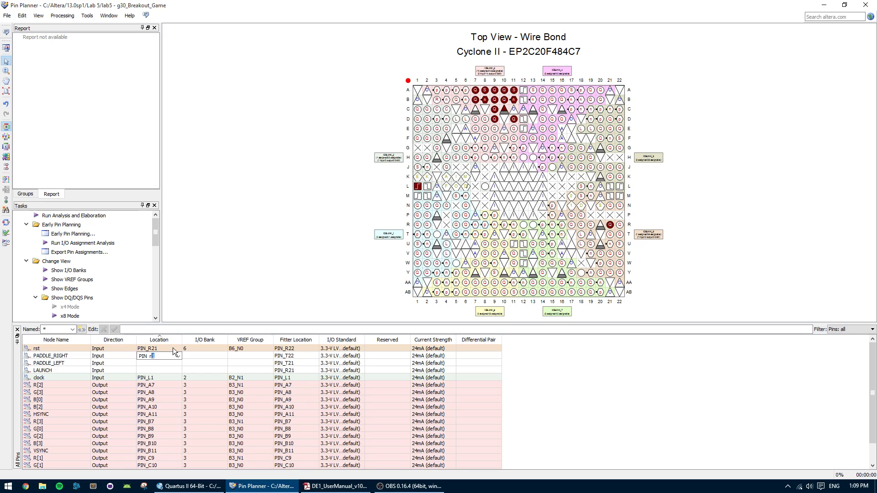
type("2")
key("Return")
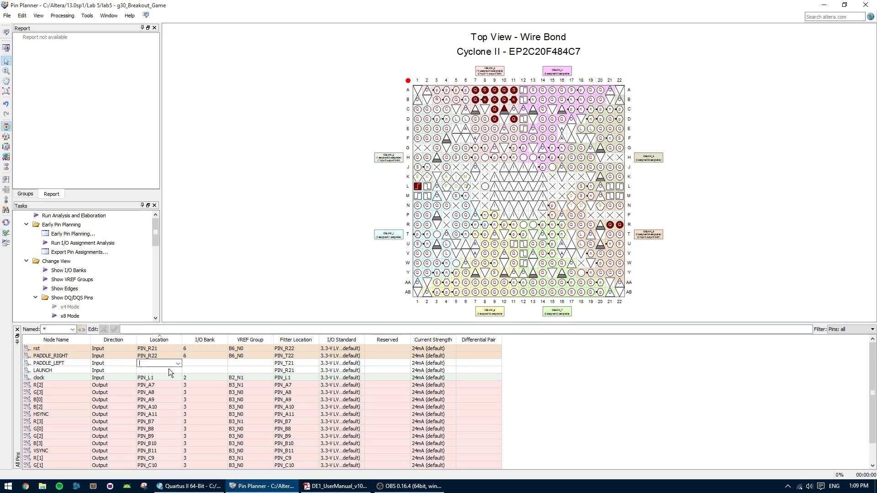
Step: Assign PADDLE_LEFT to PIN_T21 and LAUNCH to PIN_T22
type("PIN_t21")
key("Return")
type("PIN_t2")
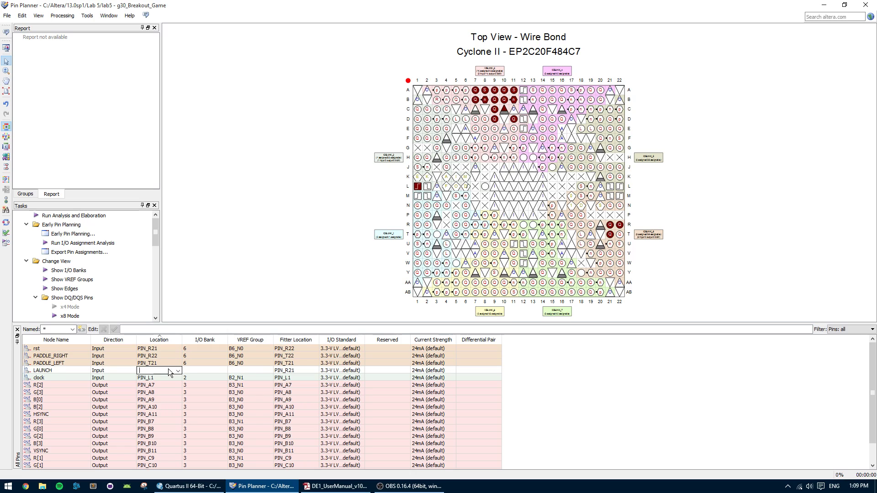
type("1")
key("Return")
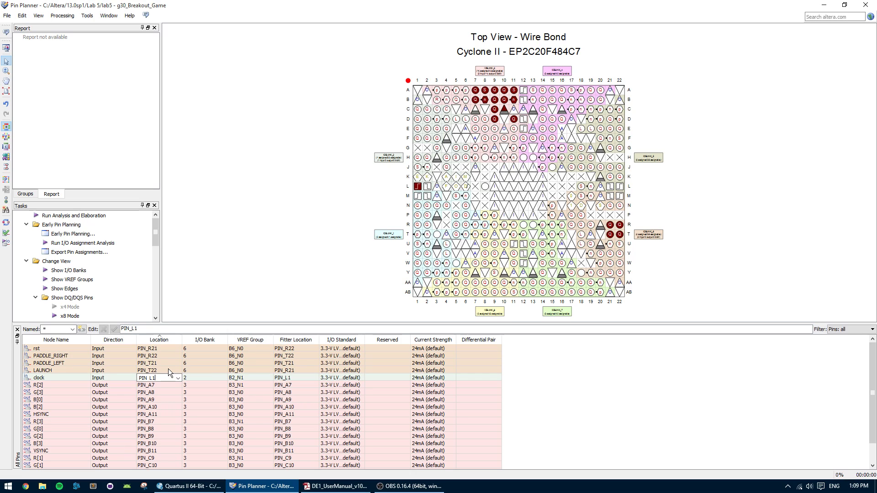
scroll(163, 371, "down", 1)
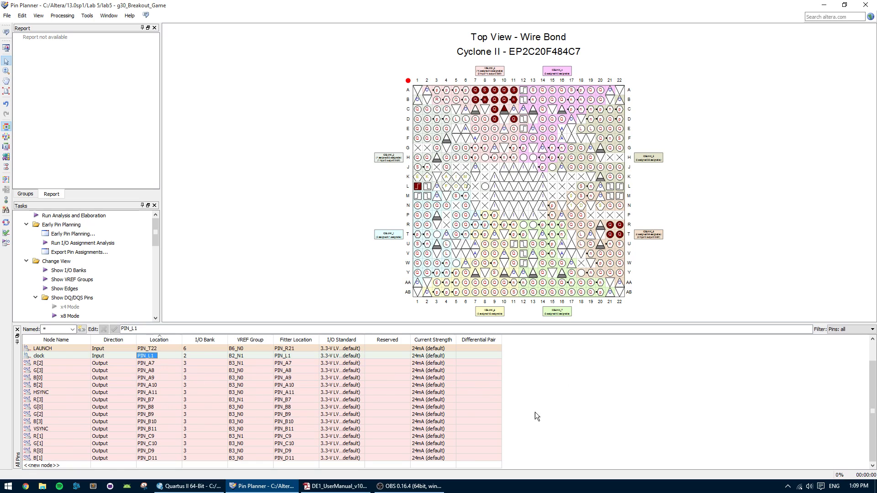
Step: Close the Pin Planner, switch to Quartus II and start the full Compile Design flow
left_click(866, 5)
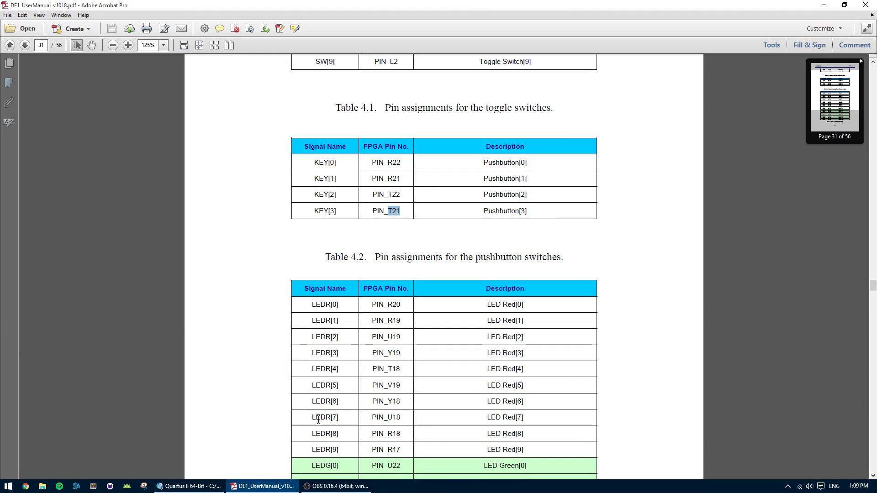
left_click(188, 486)
scroll(239, 342, "down", 5)
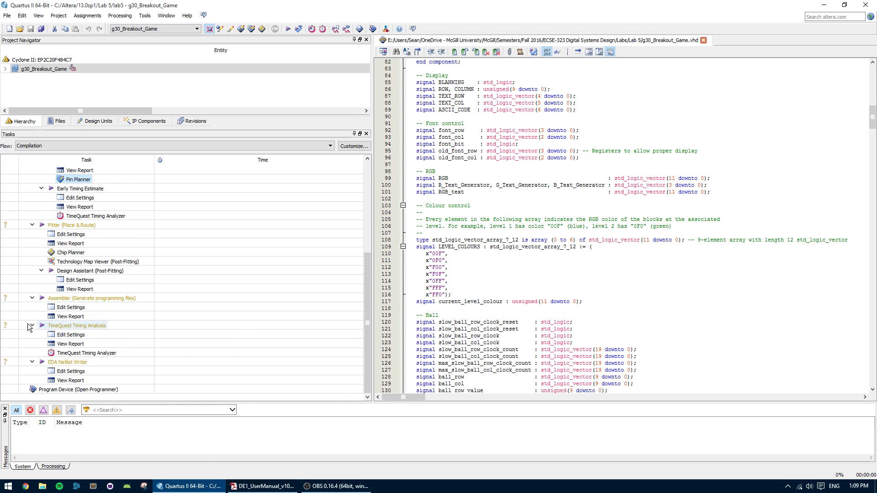
scroll(166, 336, "up", 5)
double_click(75, 171)
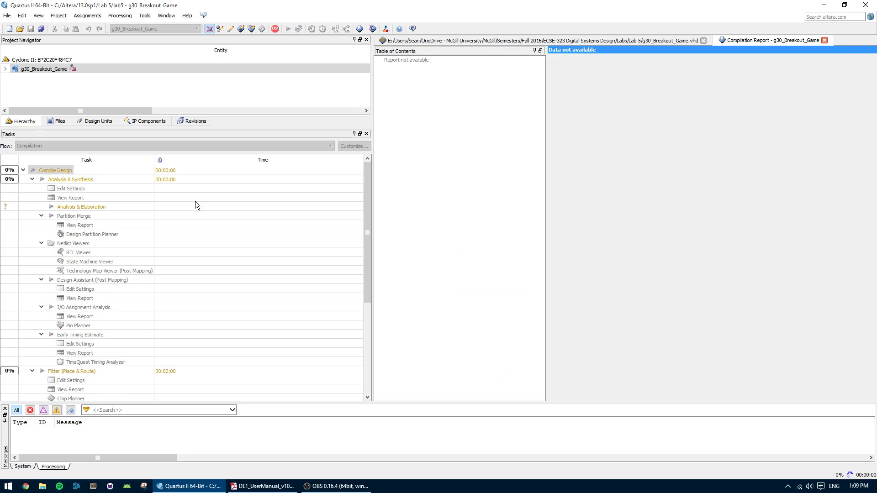
scroll(181, 249, "down", 5)
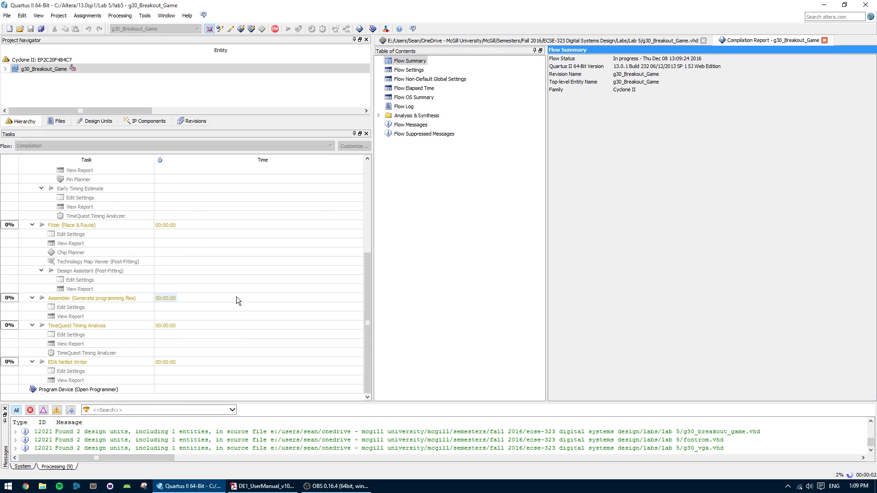
scroll(224, 290, "up", 5)
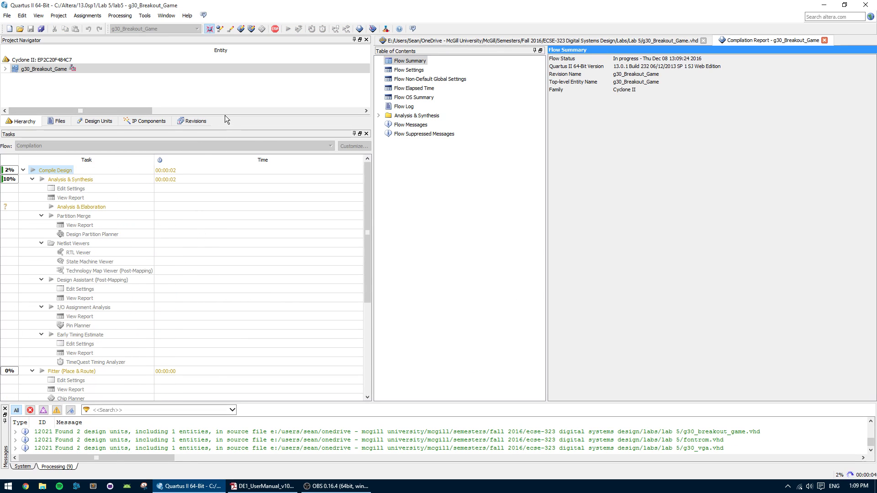
scroll(273, 281, "down", 5)
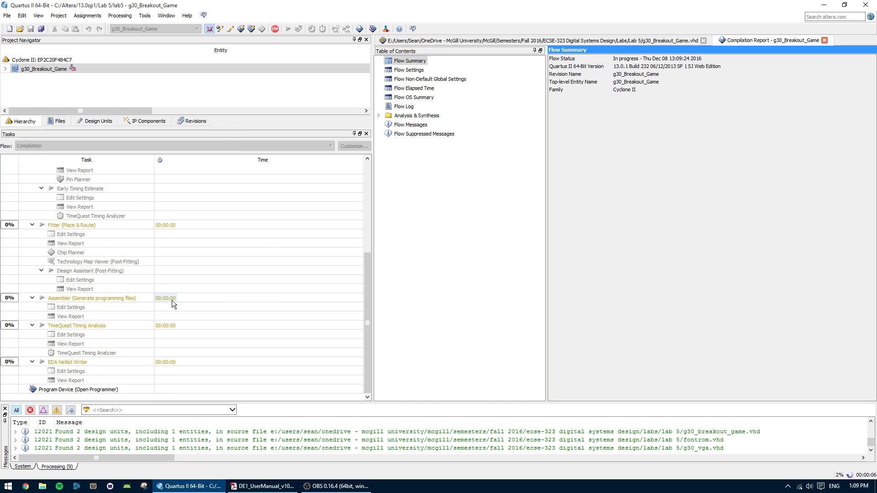
scroll(72, 229, "up", 6)
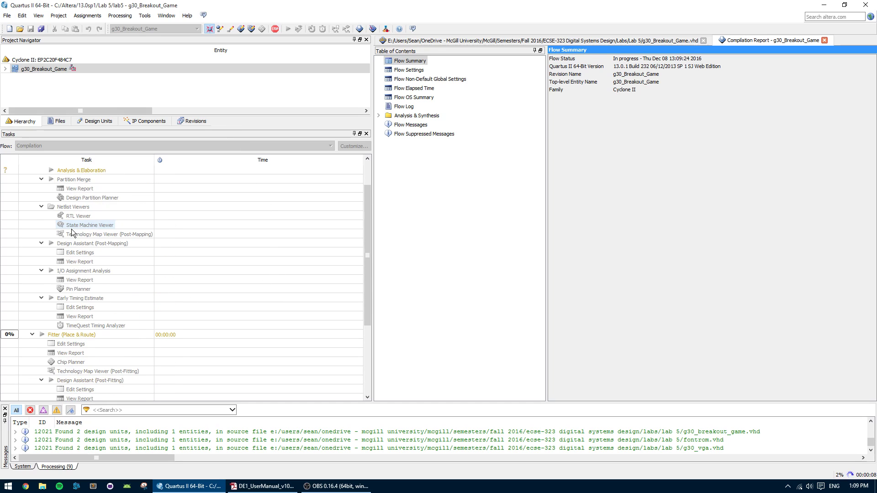
scroll(195, 313, "down", 6)
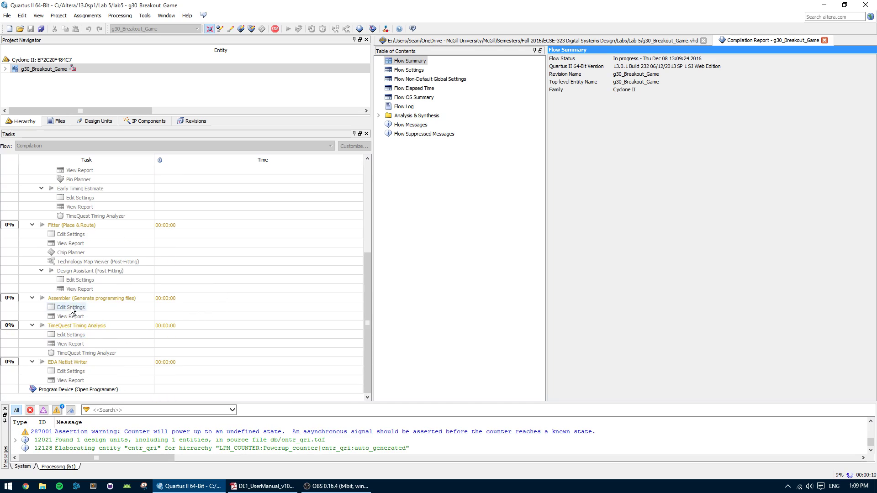
Step: Open the source code of the g30_Breakout_Game entity and examine its input and output port declarations
double_click(63, 69)
scroll(457, 208, "up", 1)
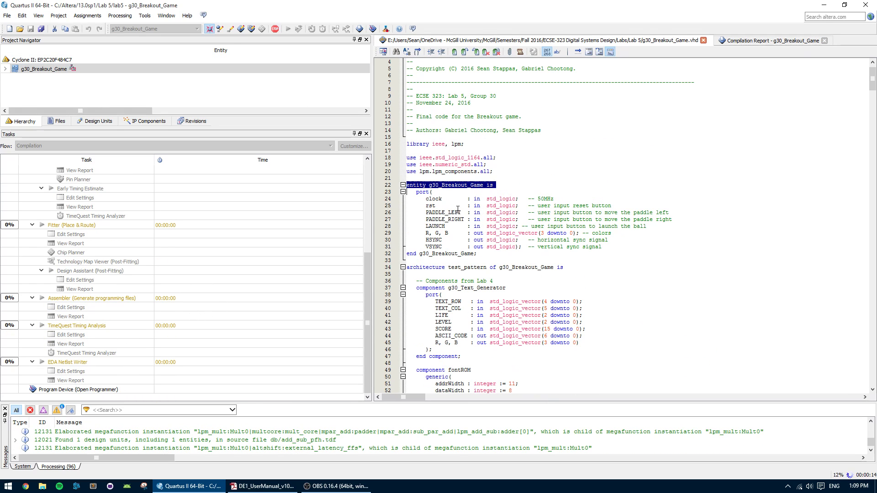
left_click_drag(440, 200, 441, 206)
double_click(448, 213)
double_click(449, 220)
left_click(464, 206)
left_click_drag(473, 206, 429, 234)
left_click(452, 234)
left_click(426, 234)
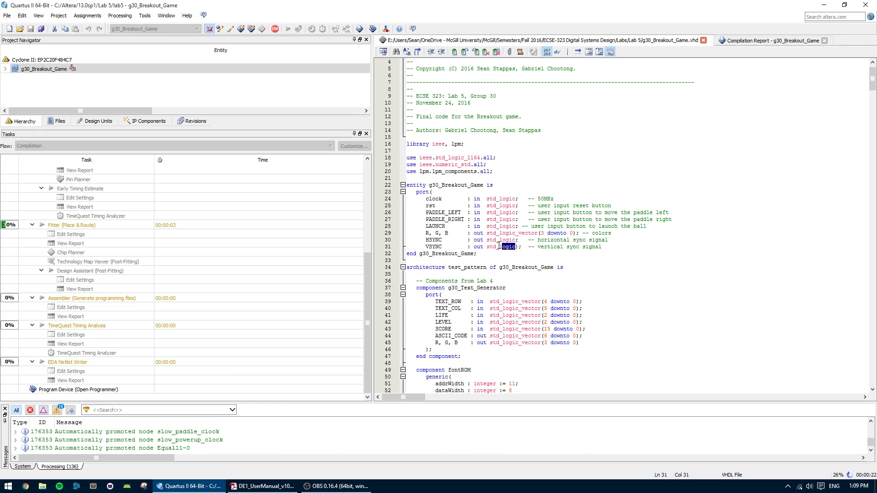
left_click_drag(516, 247, 406, 233)
left_click_drag(480, 226, 416, 206)
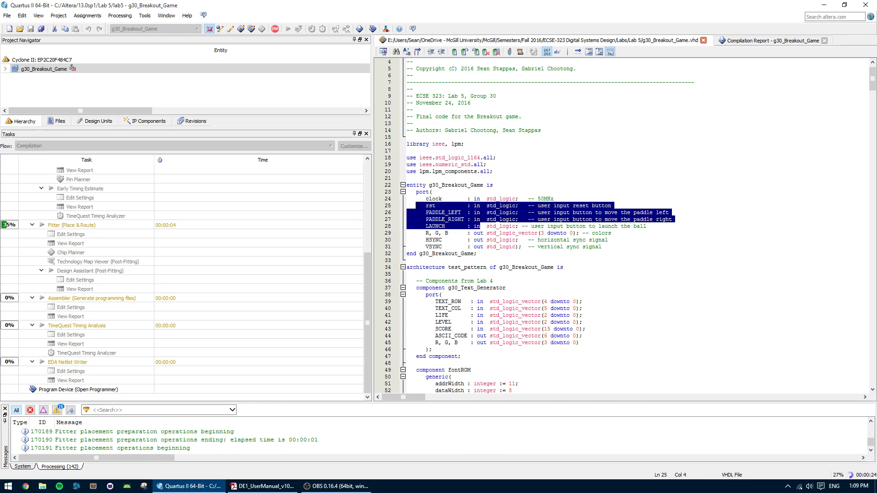
scroll(344, 270, "up", 5)
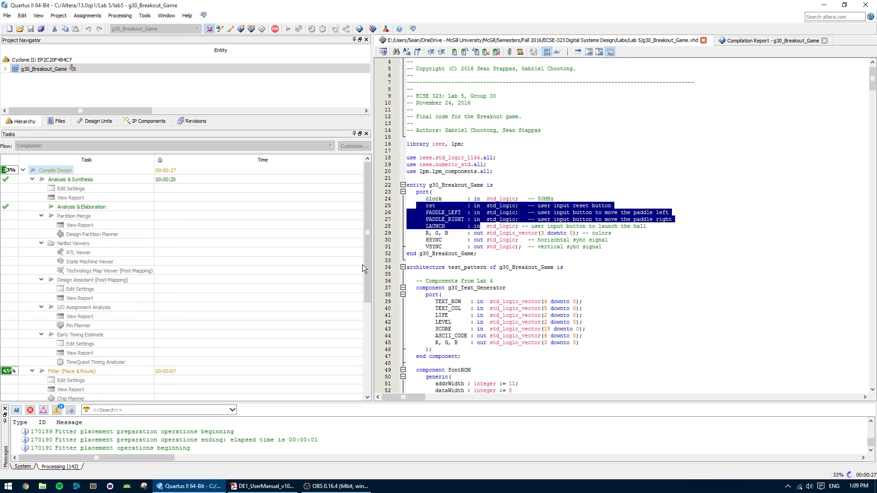
left_click(472, 238)
scroll(459, 253, "down", 3)
scroll(236, 277, "down", 5)
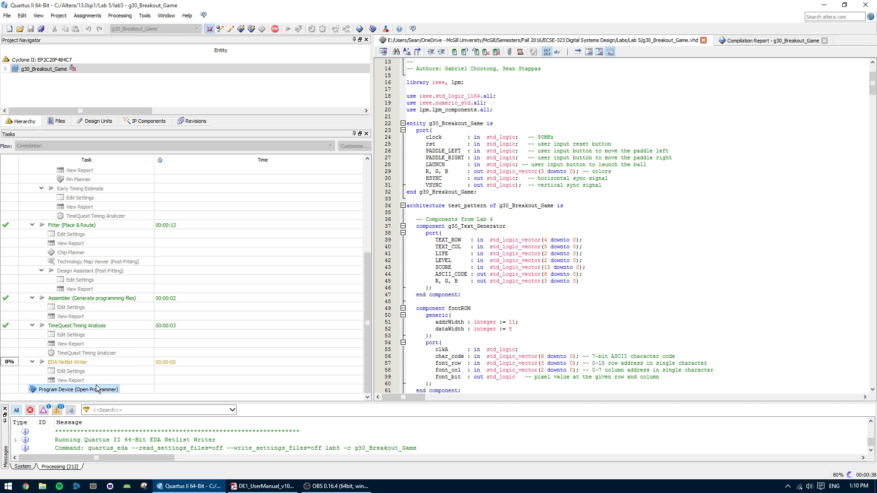
Step: Open the Programmer for the compiled g30_Breakout_Game design
left_click(120, 15)
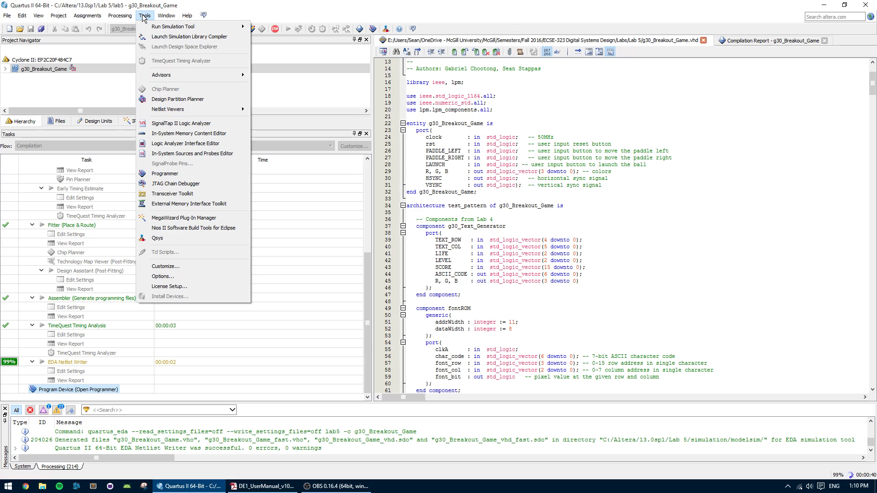
left_click(479, 248)
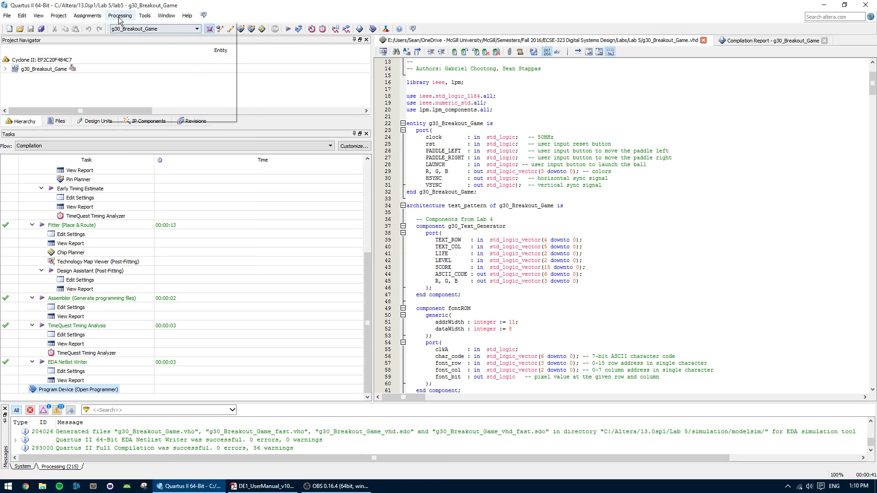
left_click(119, 16)
mouse_move(87, 18)
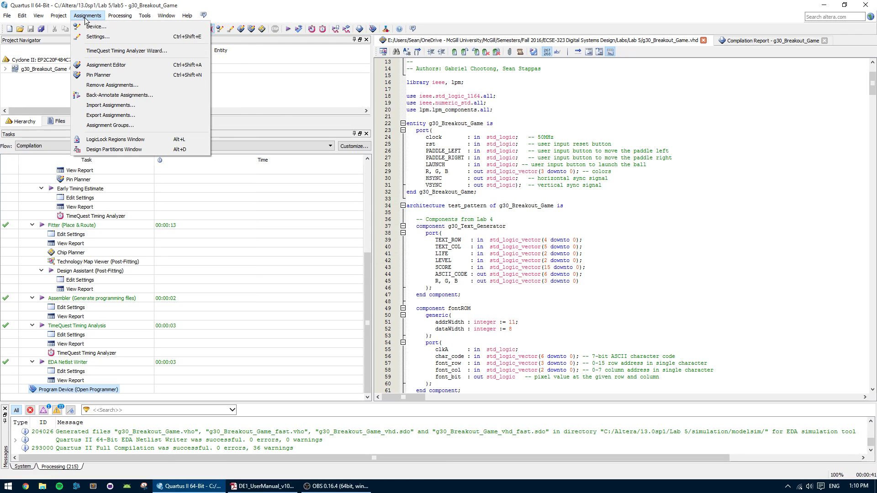
mouse_move(145, 16)
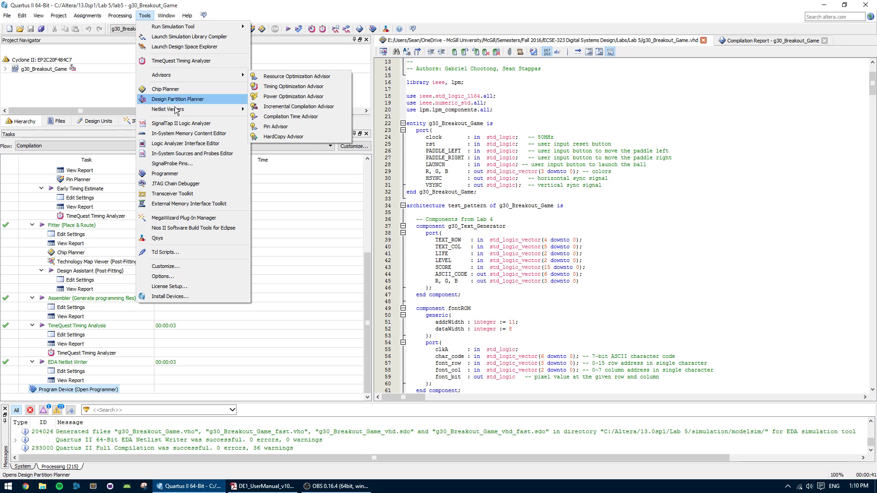
left_click(169, 176)
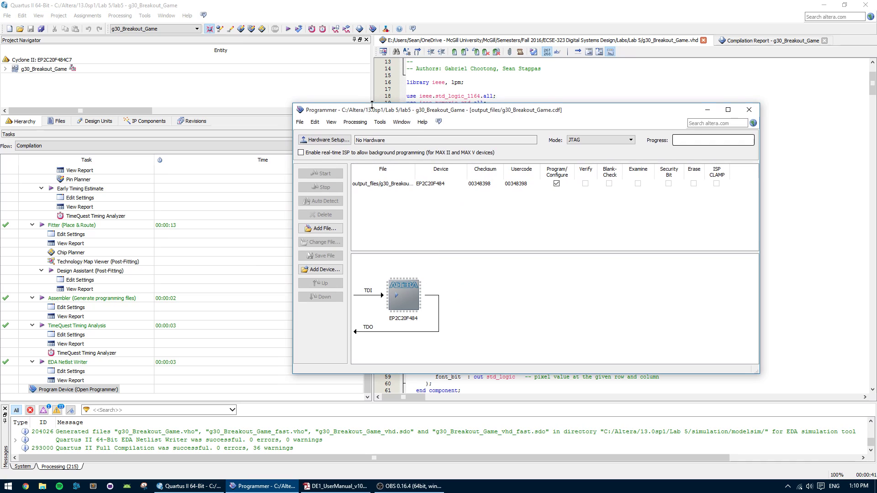
Step: Set USB-Blaster as the programming hardware and close the hardware setup
left_click(322, 144)
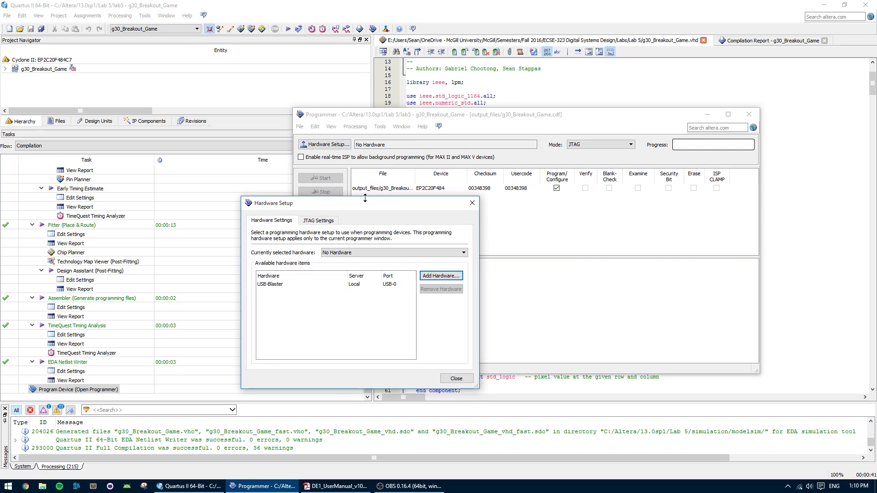
left_click(282, 285)
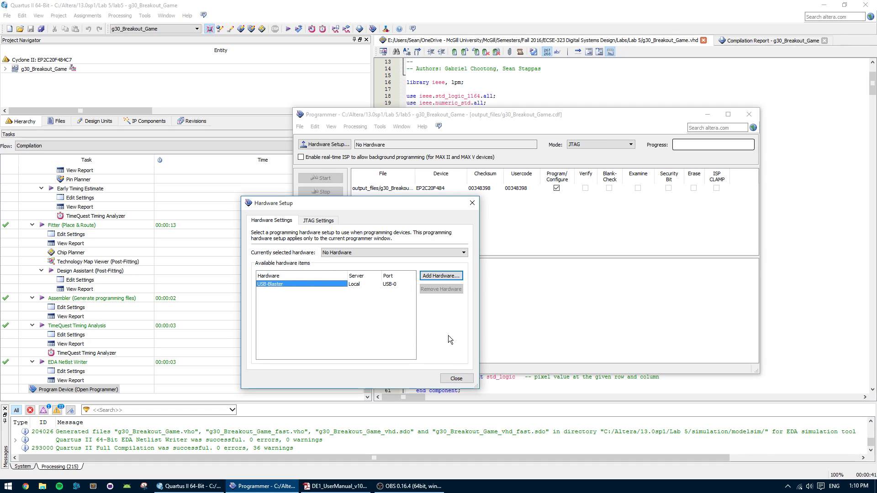
double_click(284, 285)
left_click(456, 378)
Step: Program the EP2C20F484 device with the g30_Breakout_Game output file, then close the Programmer
left_click(381, 188)
left_click(325, 178)
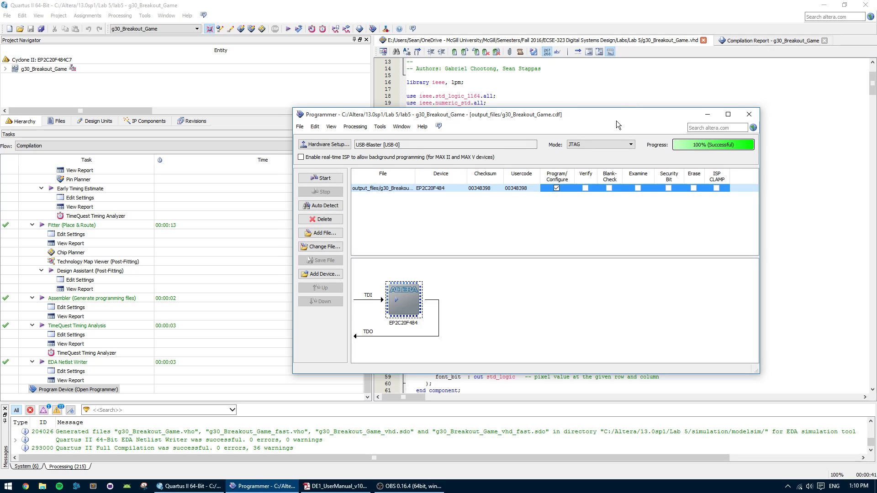
left_click_drag(616, 121, 464, 122)
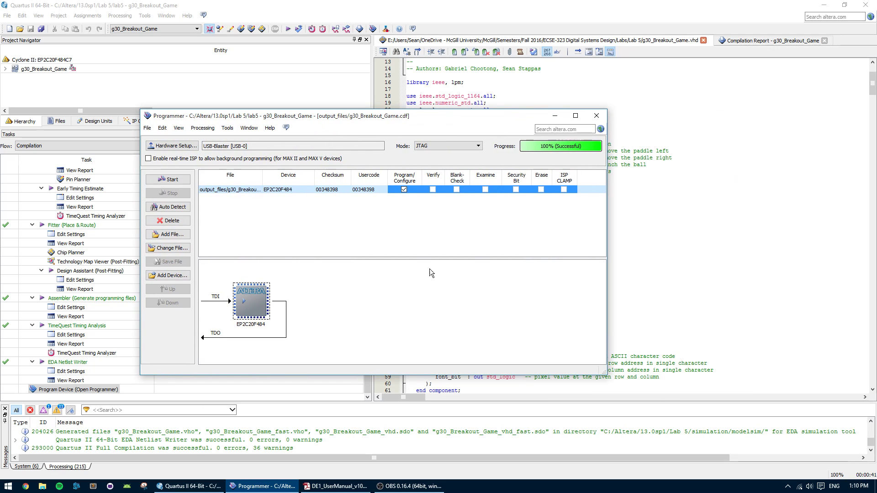
left_click(596, 116)
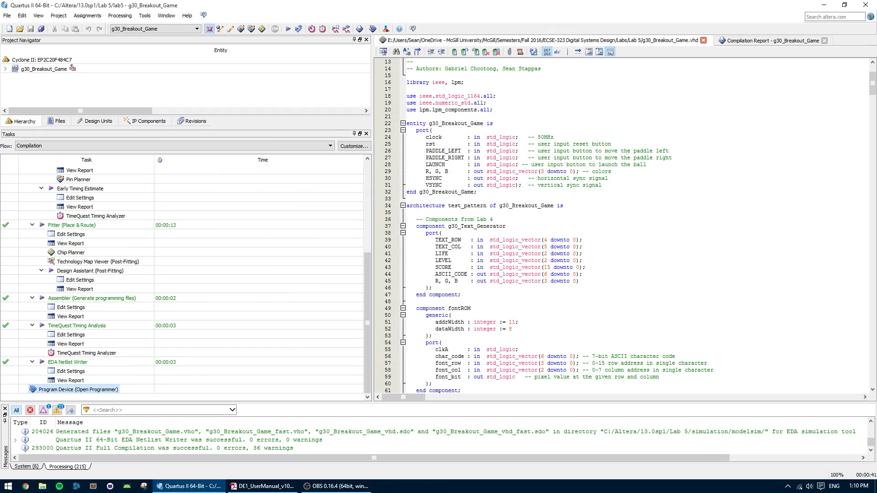